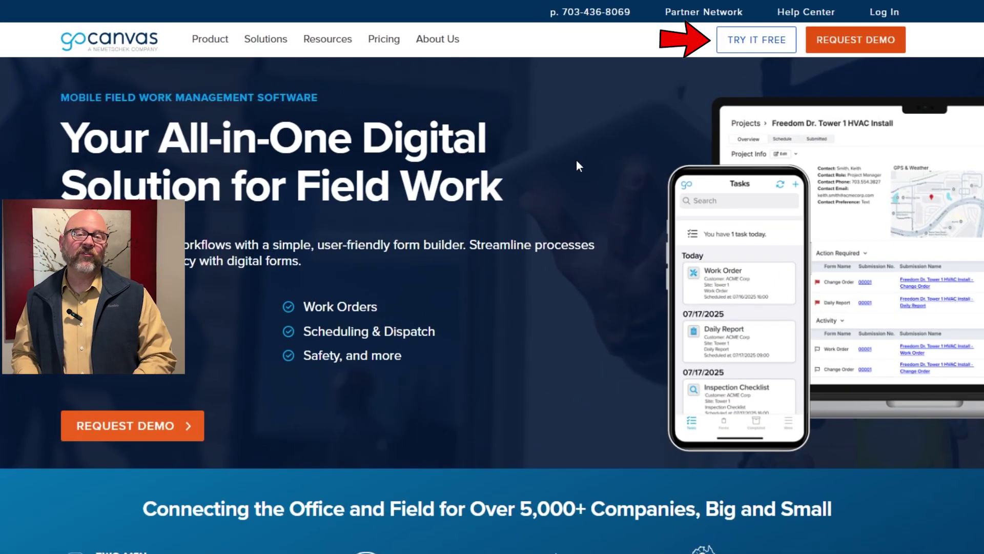
- Begin the free trial with 1-10 Employees as the company size and submit it
left_click(757, 40)
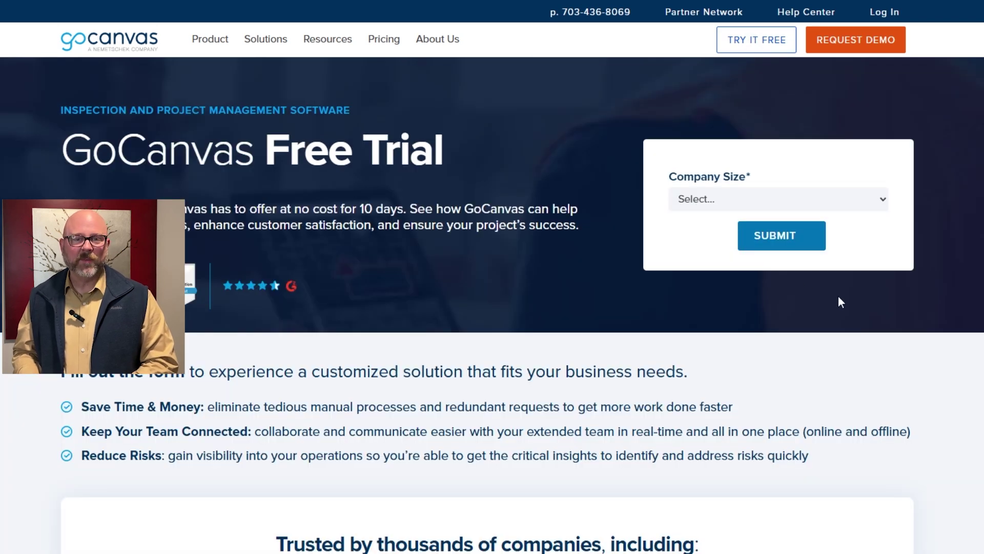
left_click(881, 200)
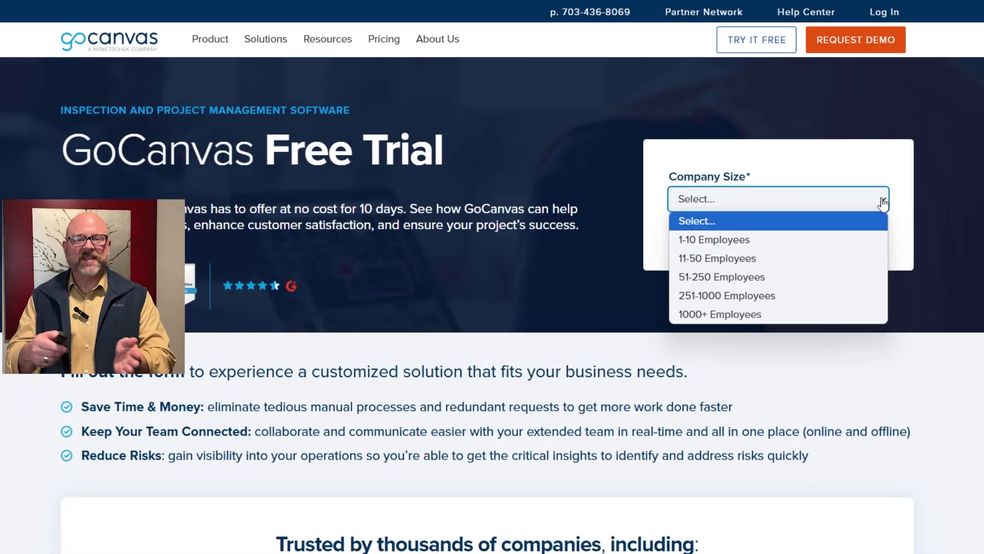
left_click(723, 241)
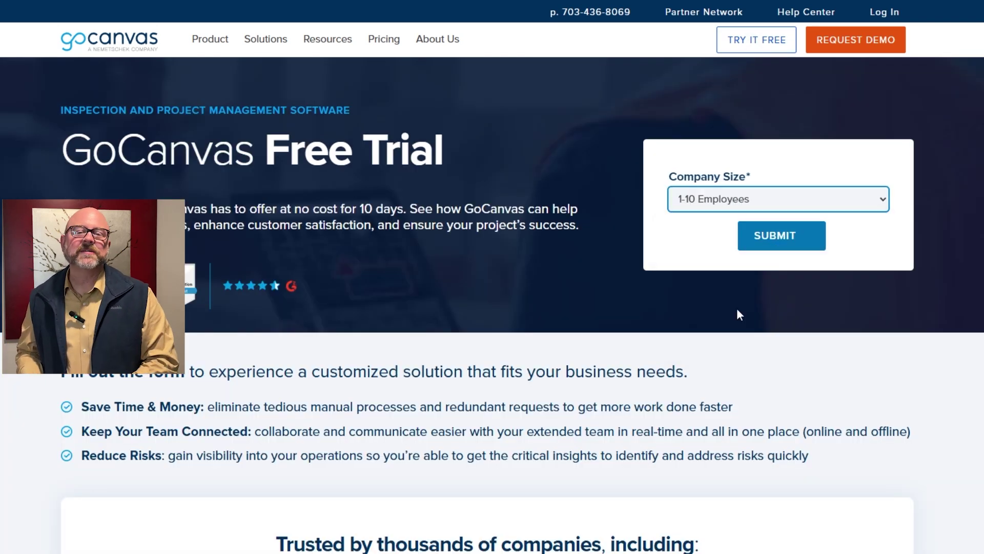
left_click(762, 237)
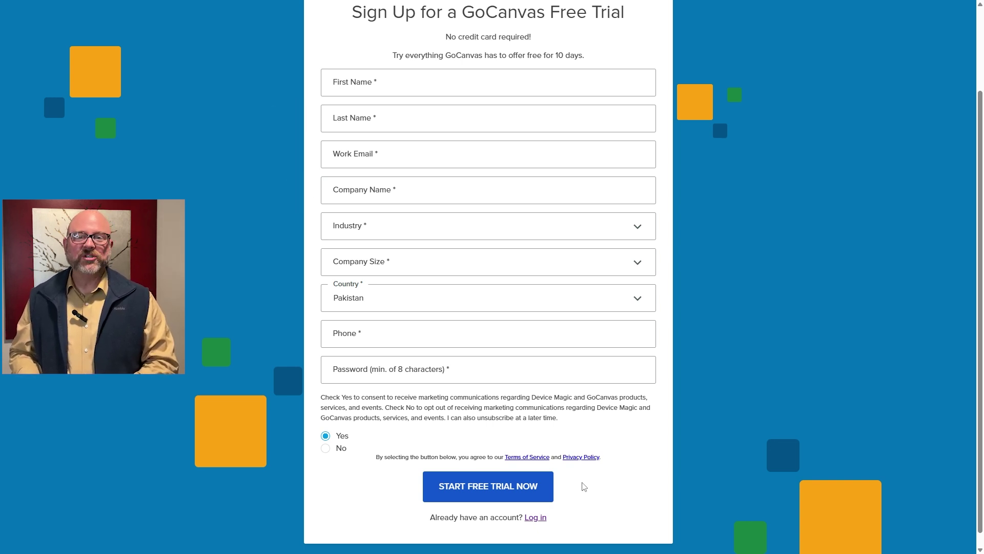
- Set industry to Construction & Contractors and company size to 1 - 10 Employees, then submit the form
left_click(638, 226)
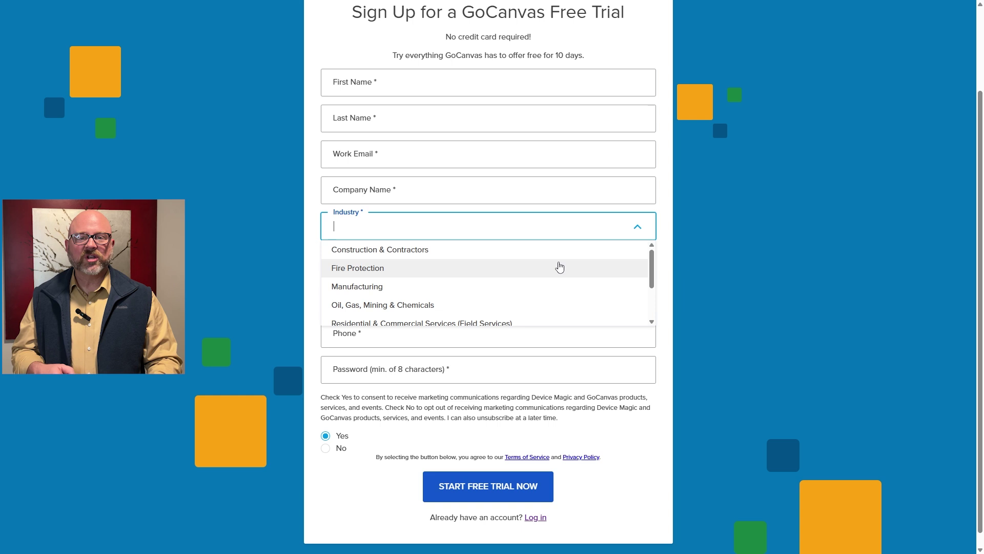
left_click(544, 257)
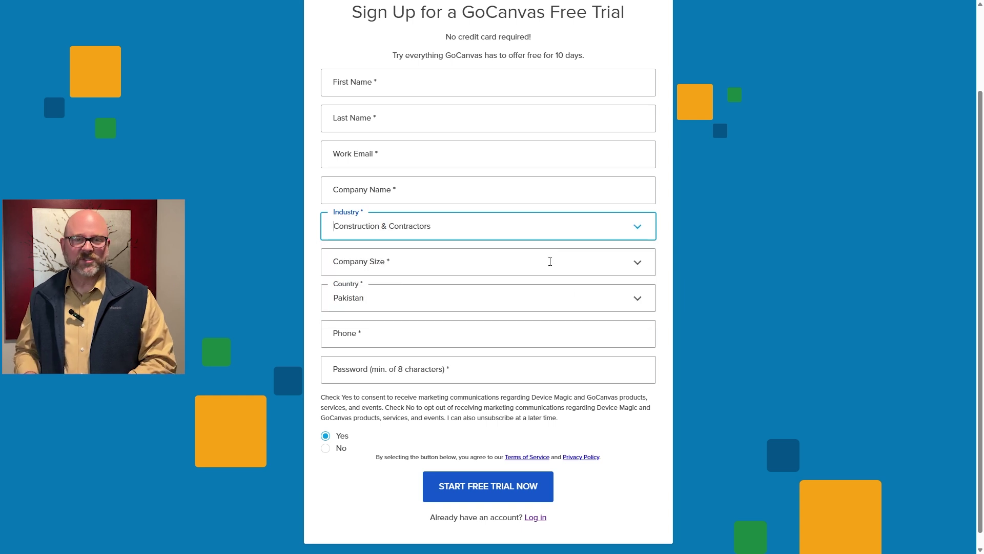
left_click(634, 263)
left_click(510, 291)
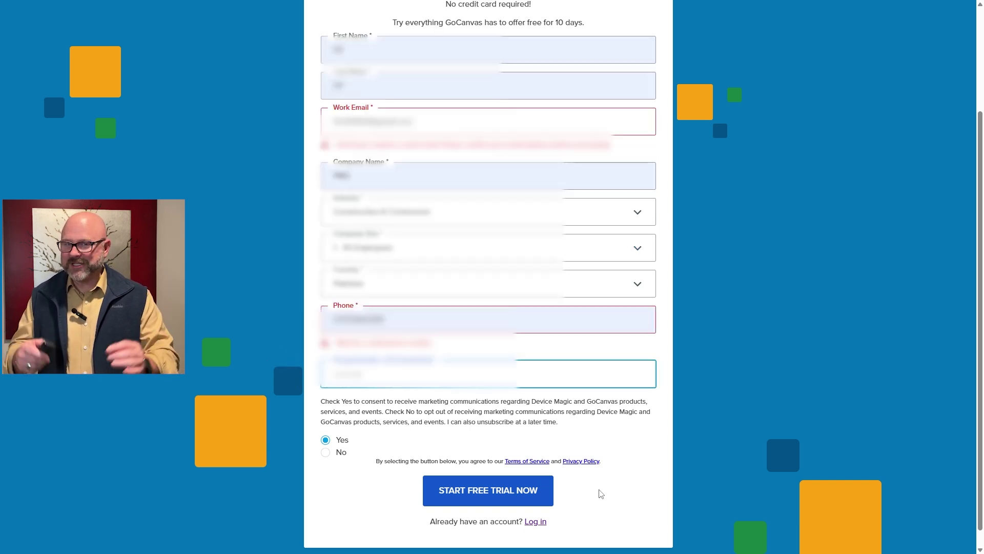
left_click(534, 496)
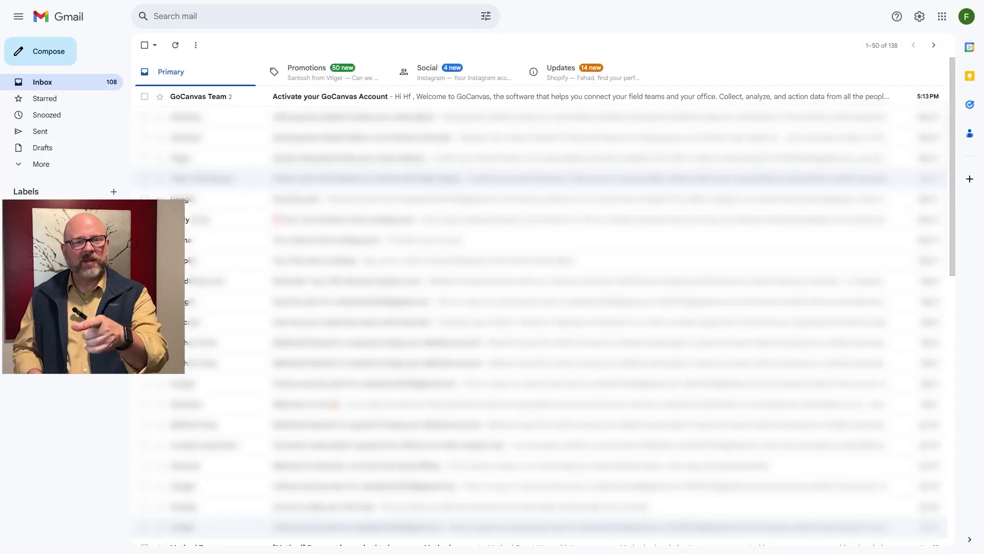
- Open the 'Activate your GoCanvas Account' email in the Gmail inbox
left_click(223, 101)
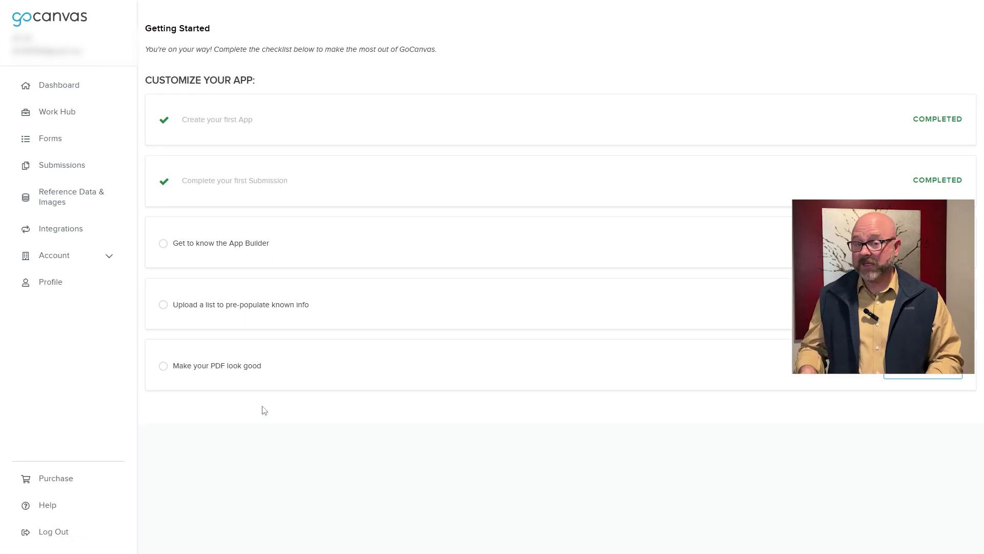
- Check the empty Work Hub, then go to the Forms list of five SAMPLE forms
left_click(104, 129)
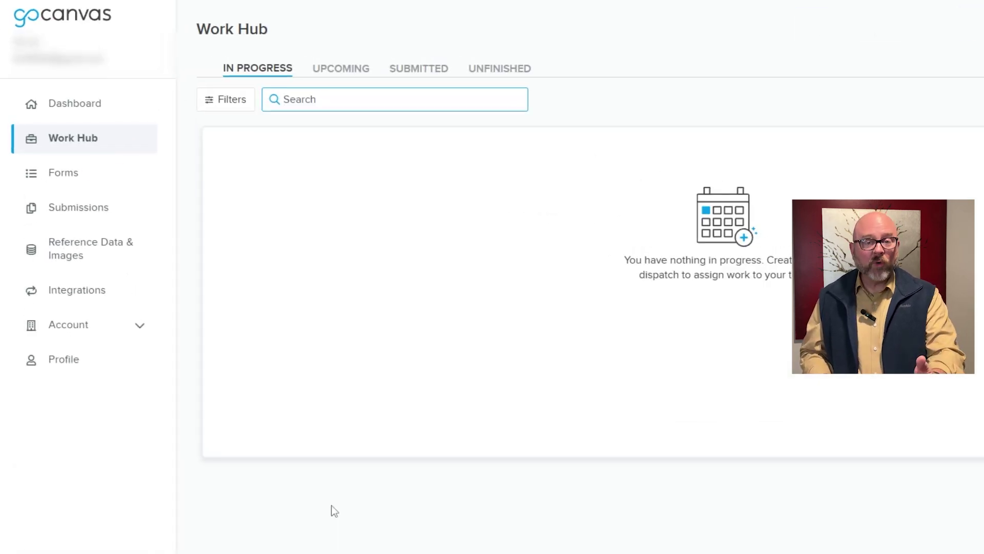
left_click(139, 178)
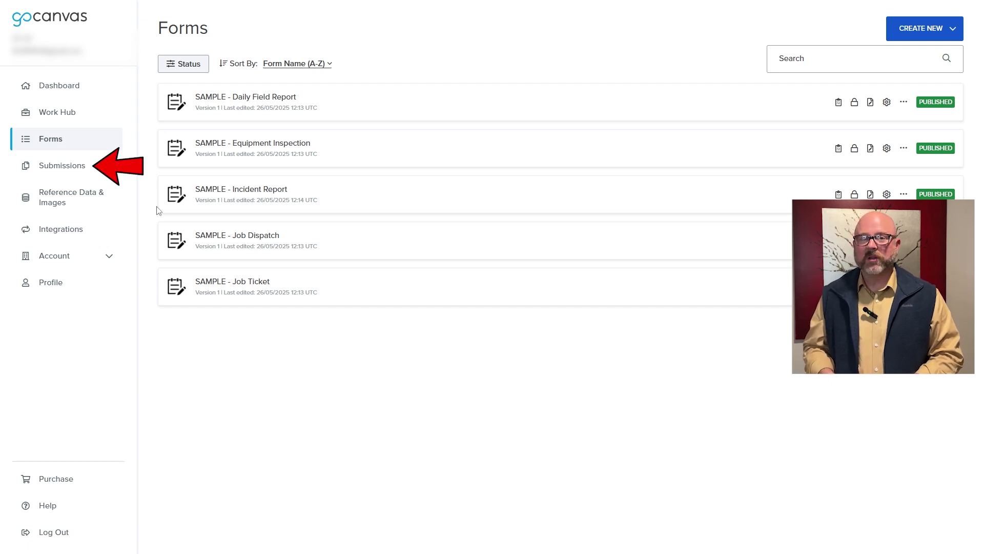
- Browse the Submissions, Reference Data & Images and Account management pages
left_click(108, 165)
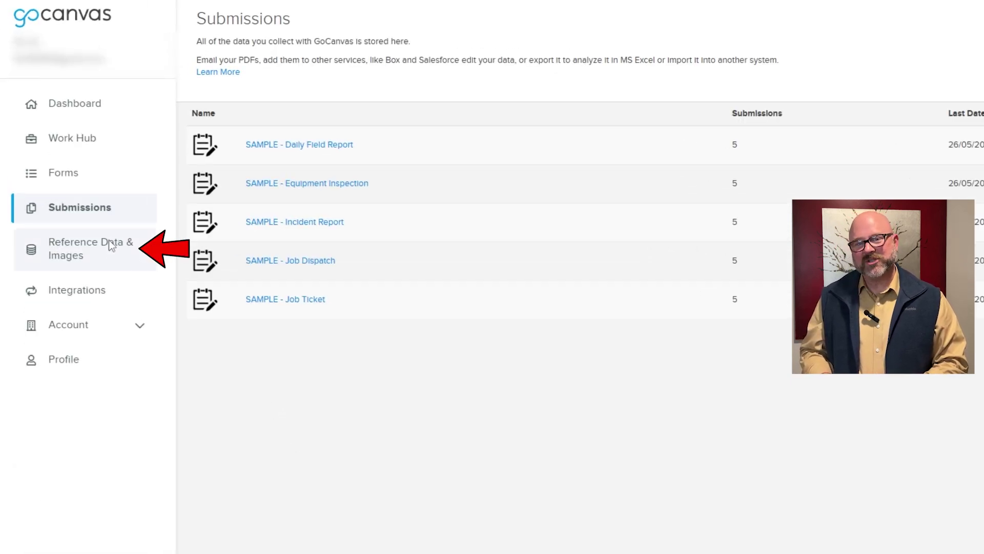
left_click(111, 246)
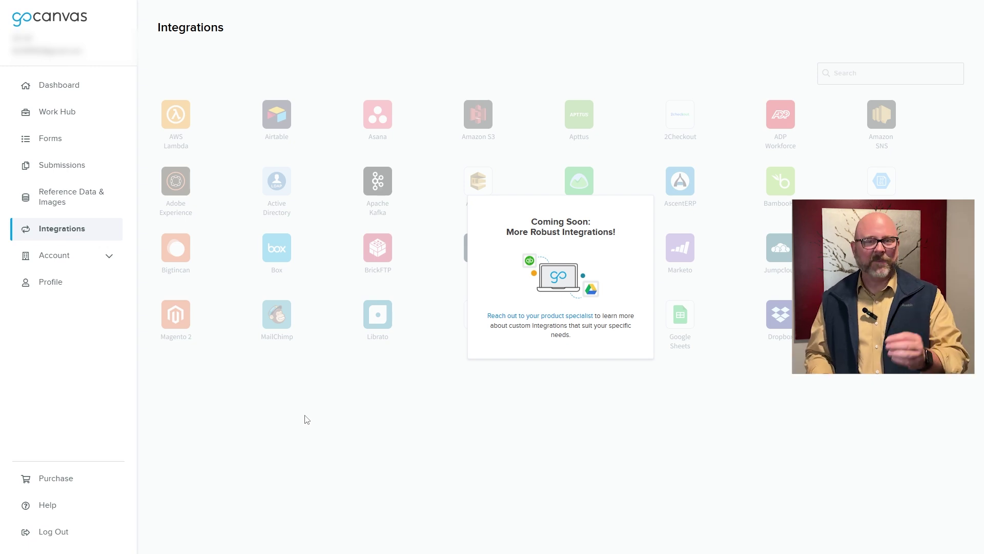
left_click(93, 259)
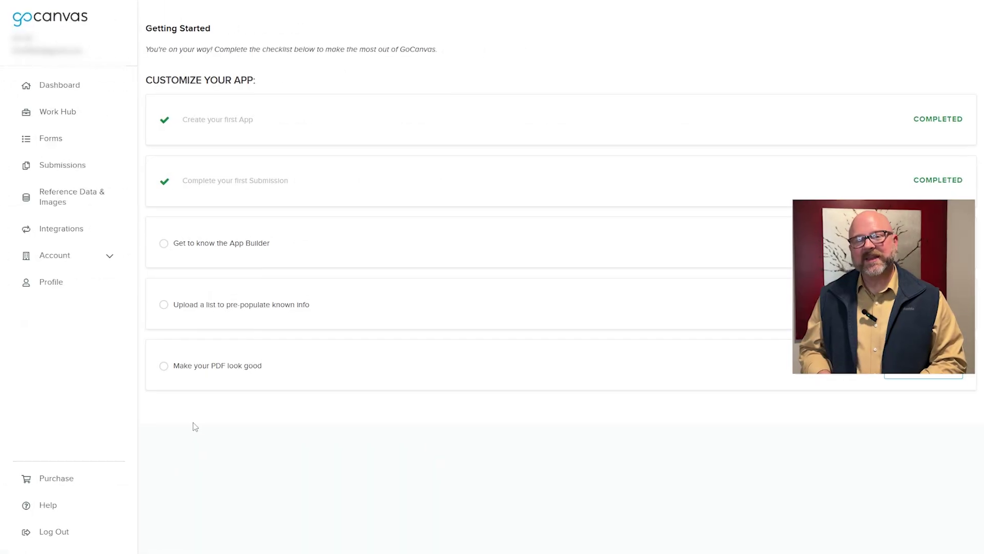
- From the Work Hub, choose Create New under the CREATE DISPATCH dropdown
left_click(93, 117)
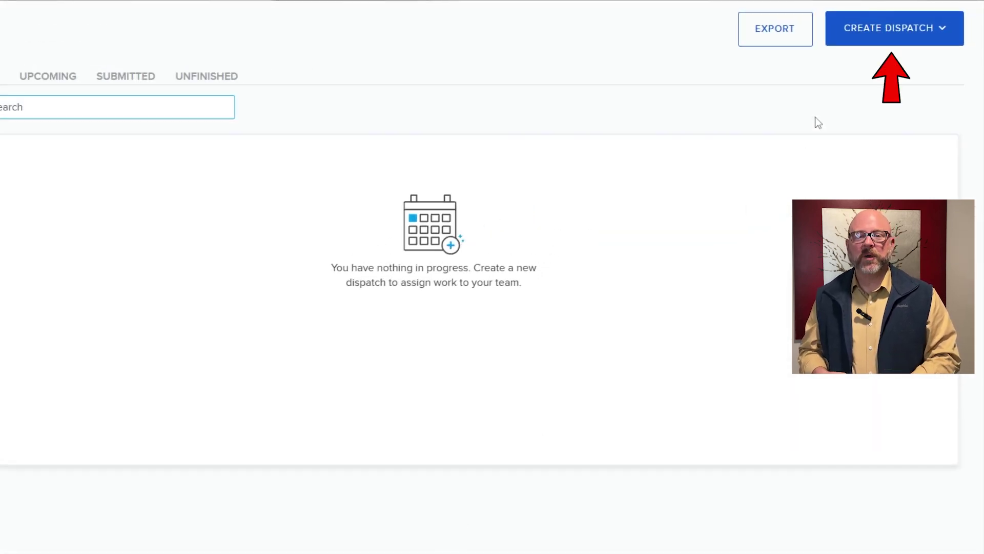
left_click(834, 36)
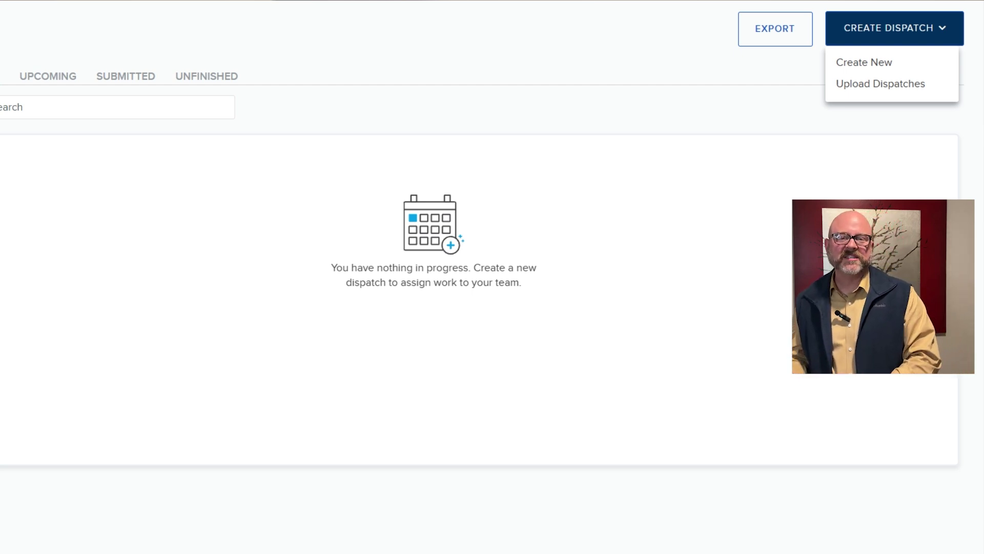
left_click(864, 64)
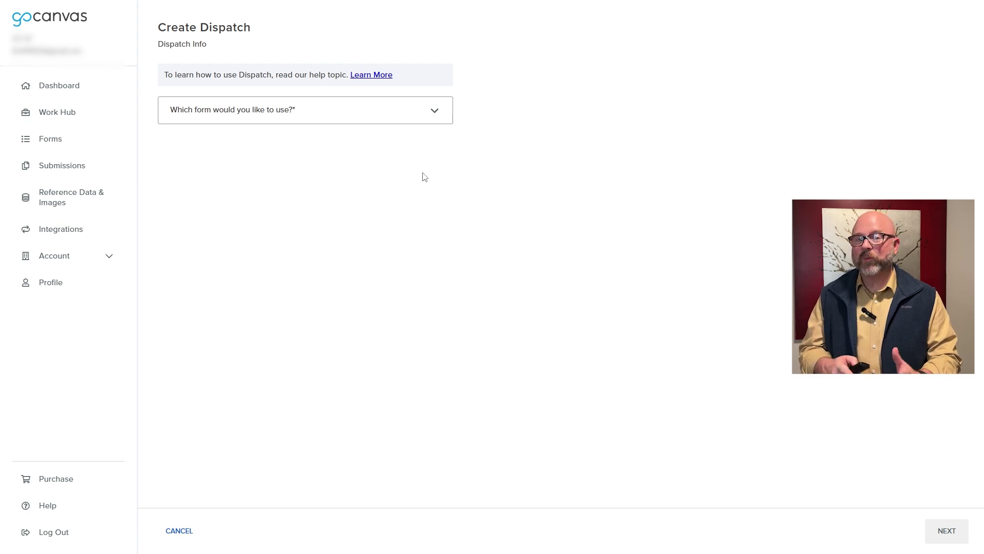
left_click(436, 112)
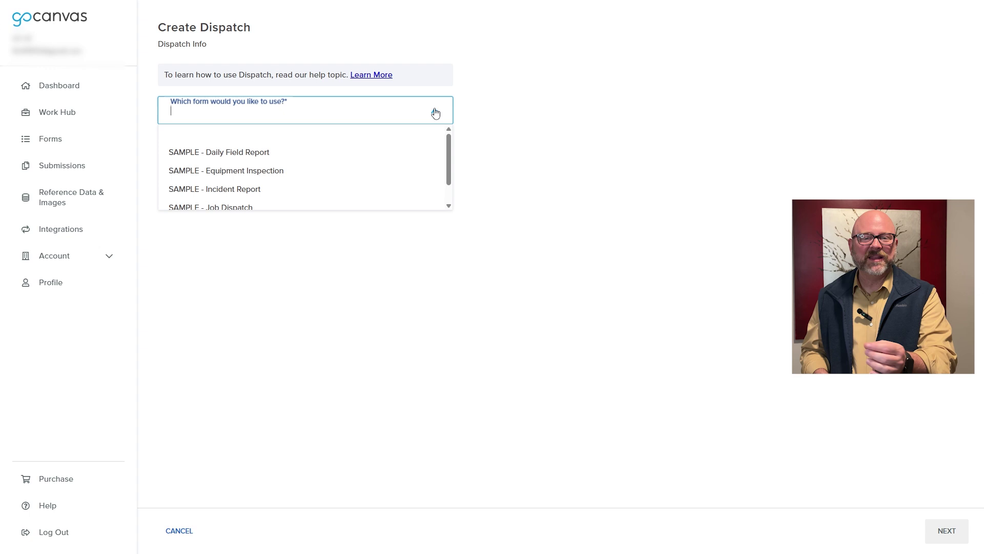
left_click(254, 154)
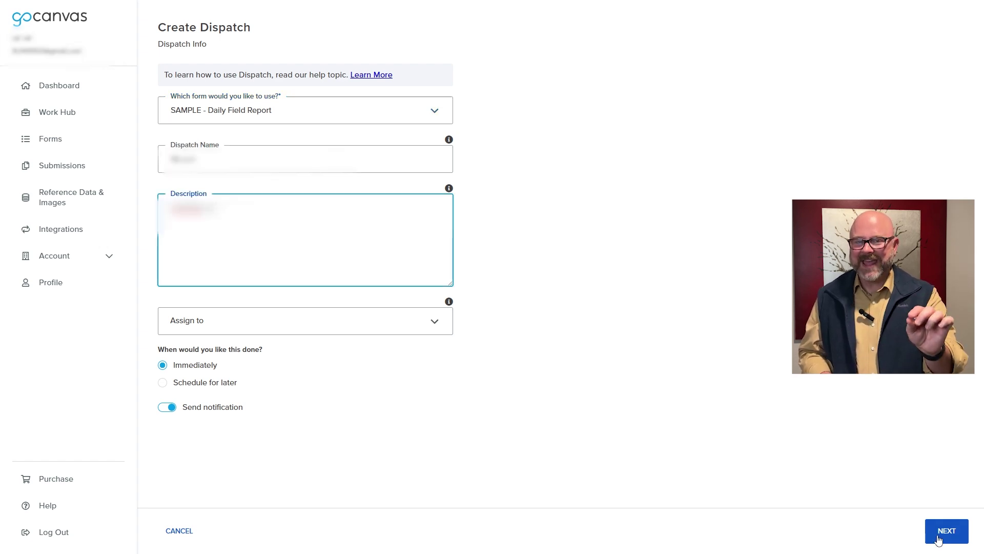
left_click(947, 531)
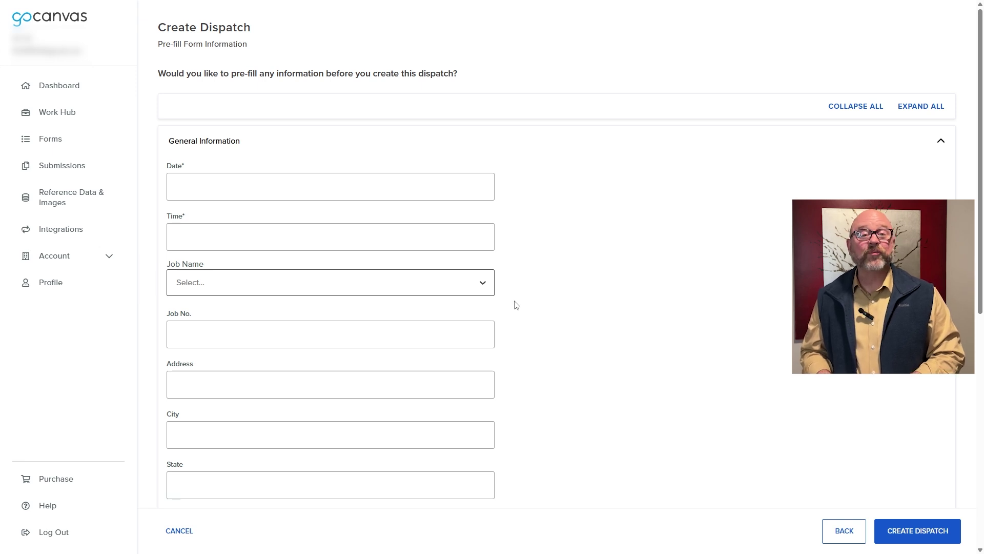
left_click(480, 287)
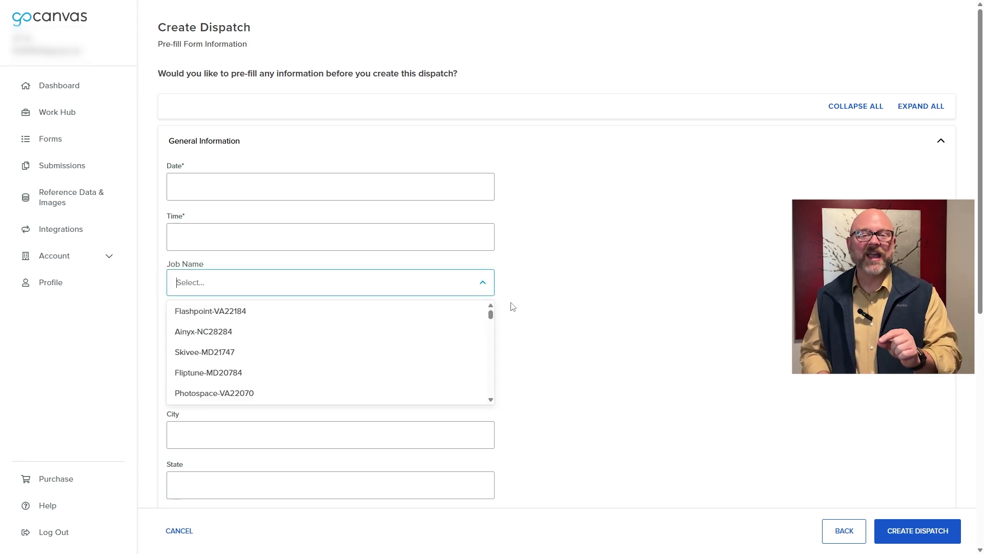
left_click(540, 343)
scroll(532, 335, "down", 1)
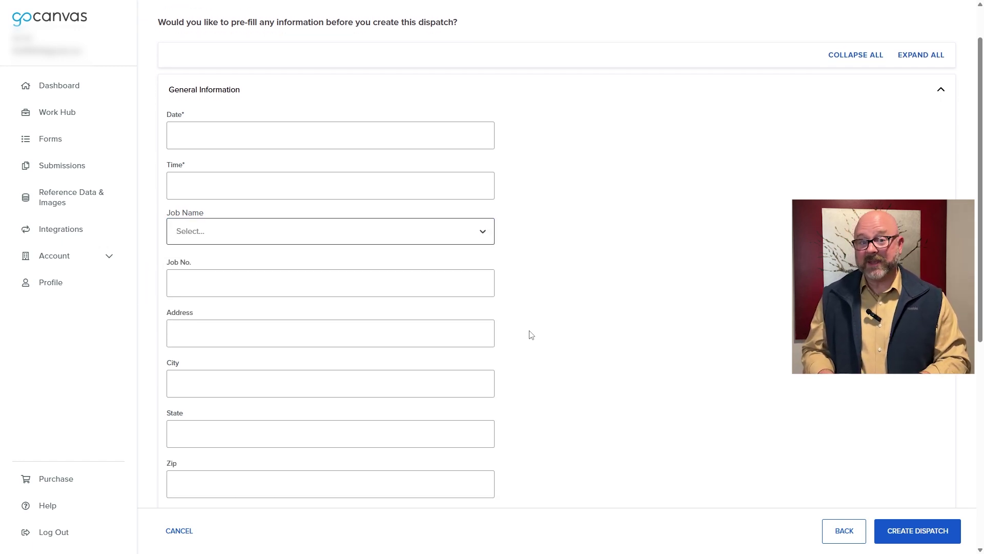
scroll(532, 335, "down", 1)
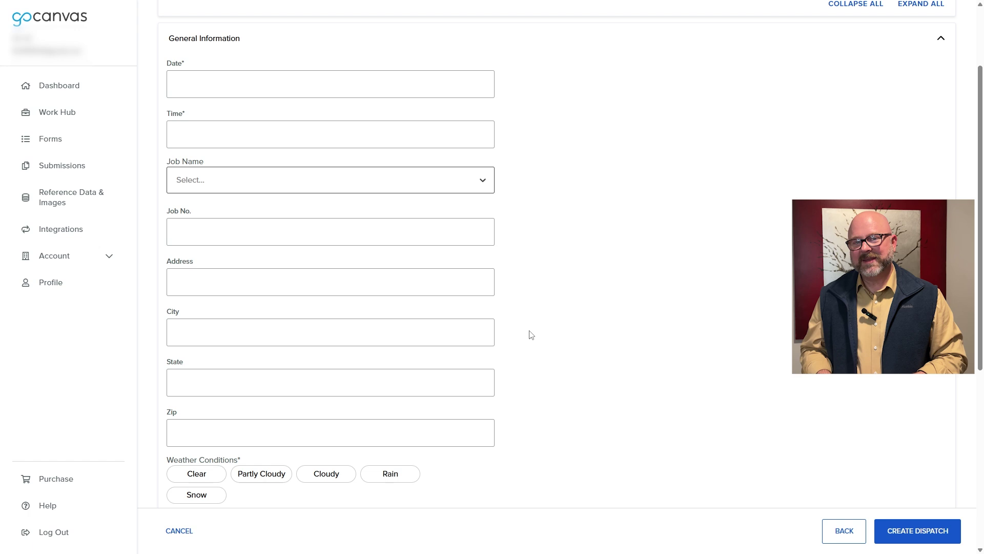
scroll(532, 334, "down", 5)
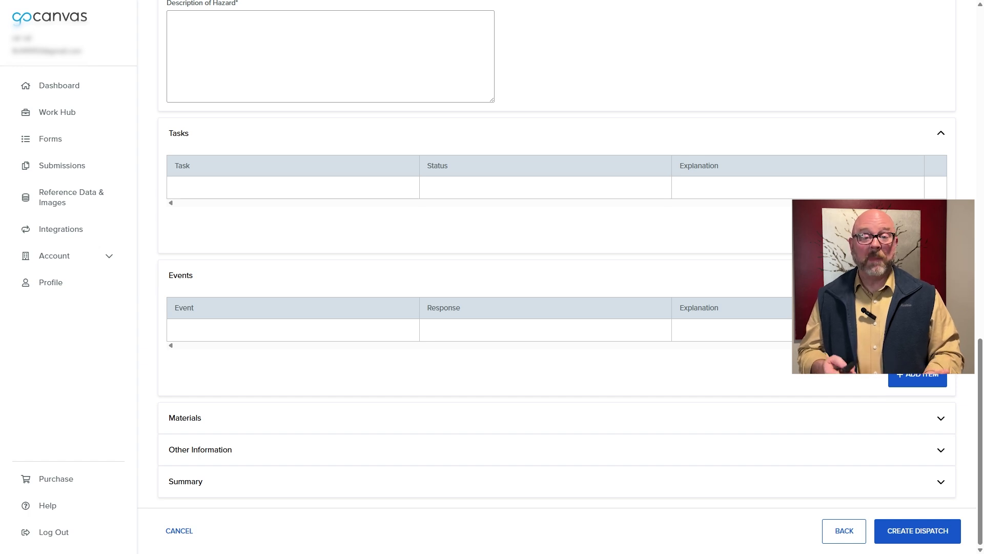
- Expand the dispatch's Materials and Other Information sections
left_click(939, 420)
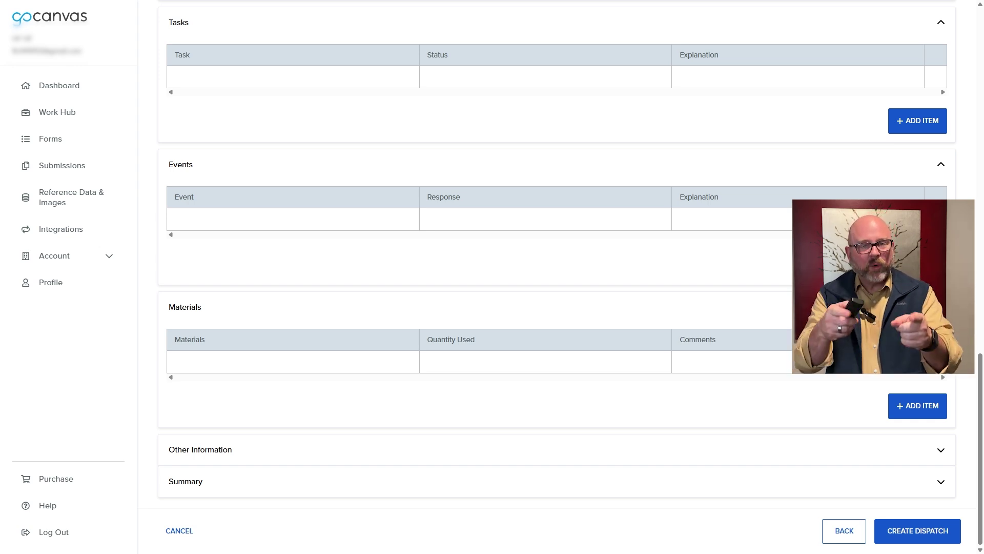
left_click(930, 450)
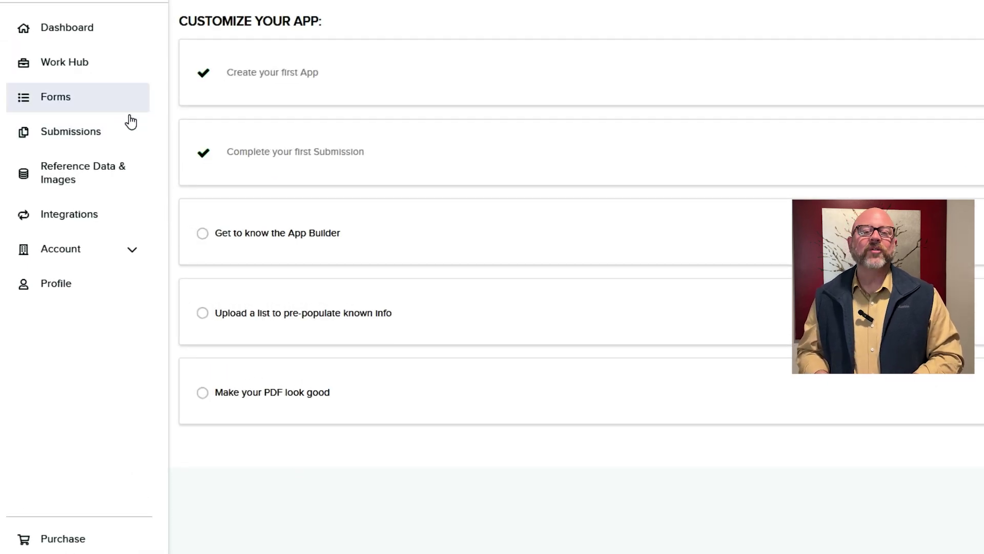
- On the Forms page, create a new Advanced Form through CREATE NEW
left_click(127, 109)
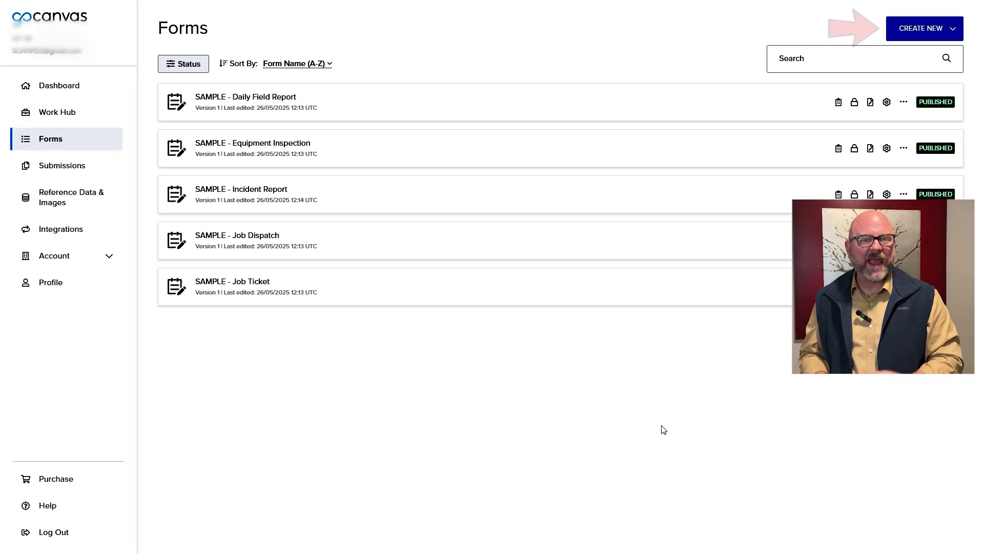
left_click(972, 20)
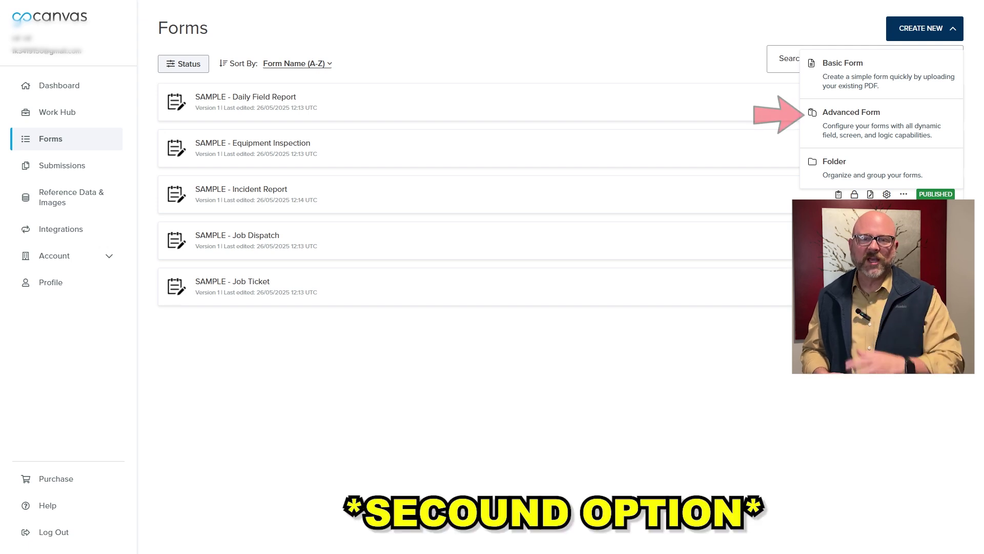
left_click(860, 135)
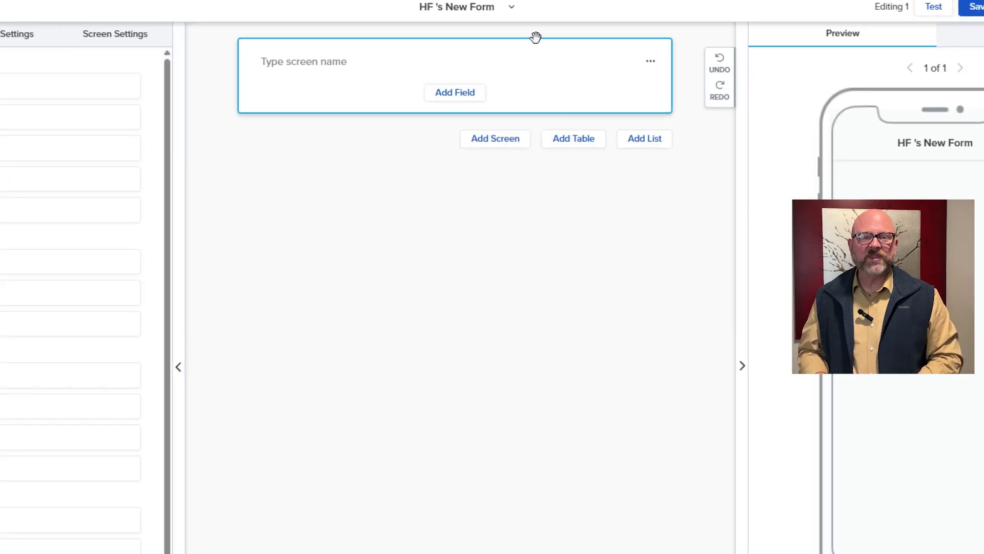
left_click(513, 9)
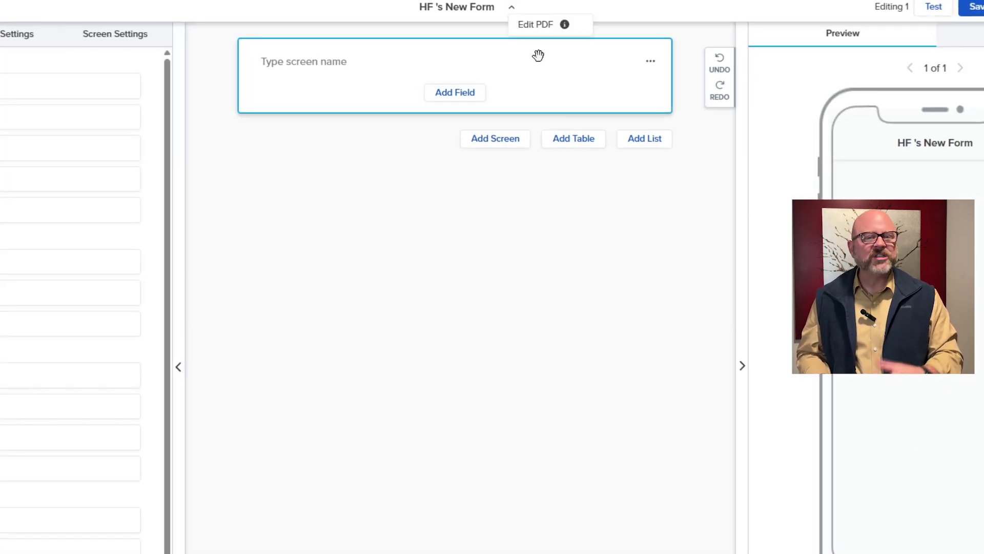
left_click(555, 221)
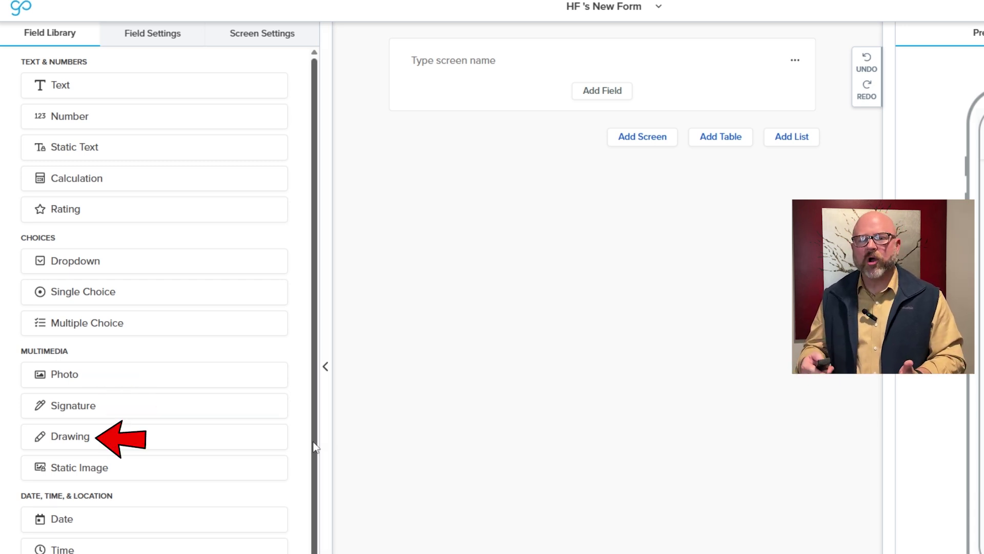
scroll(315, 447, "down", 1)
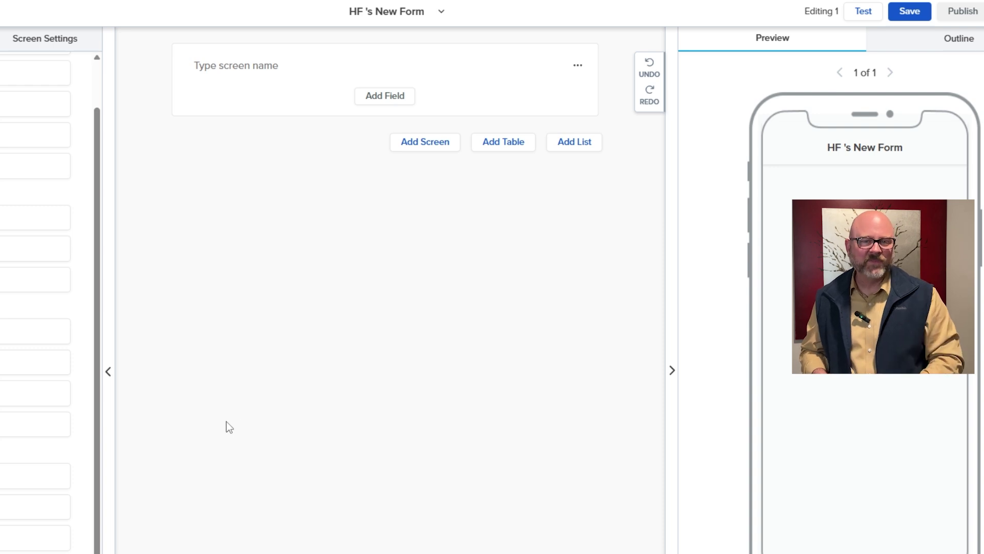
- Add a second screen, a table and a list to the form, then view its Outline
left_click(367, 97)
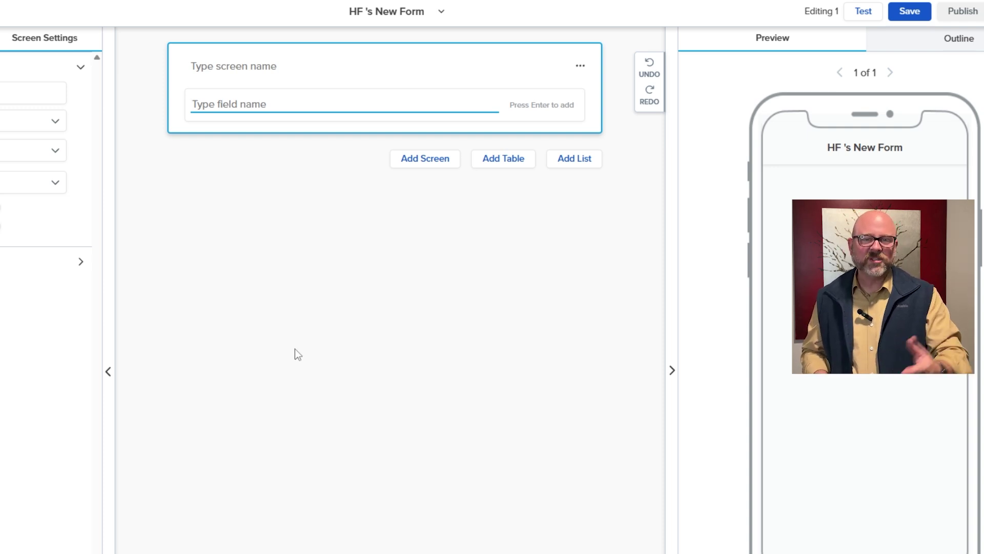
left_click(413, 163)
left_click(424, 149)
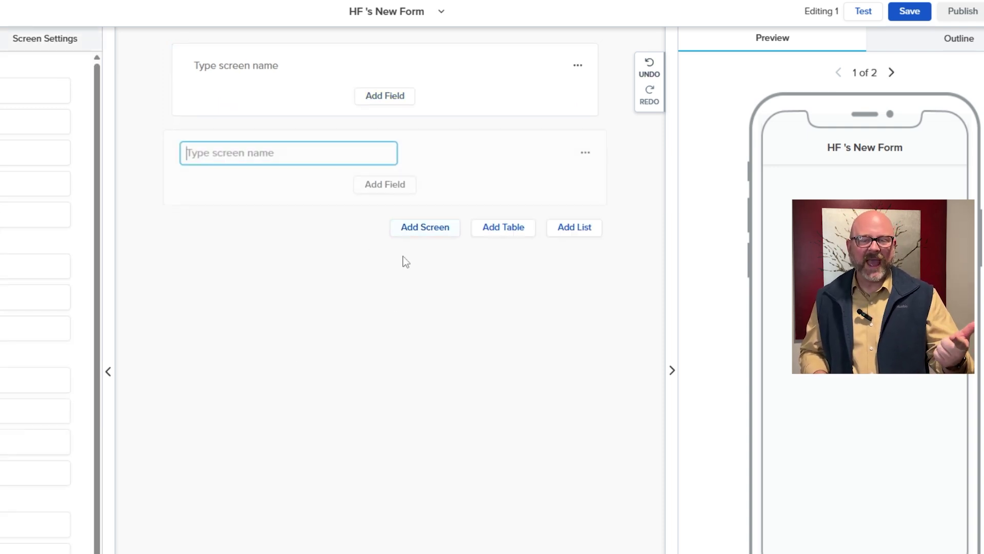
left_click(504, 227)
left_click(575, 351)
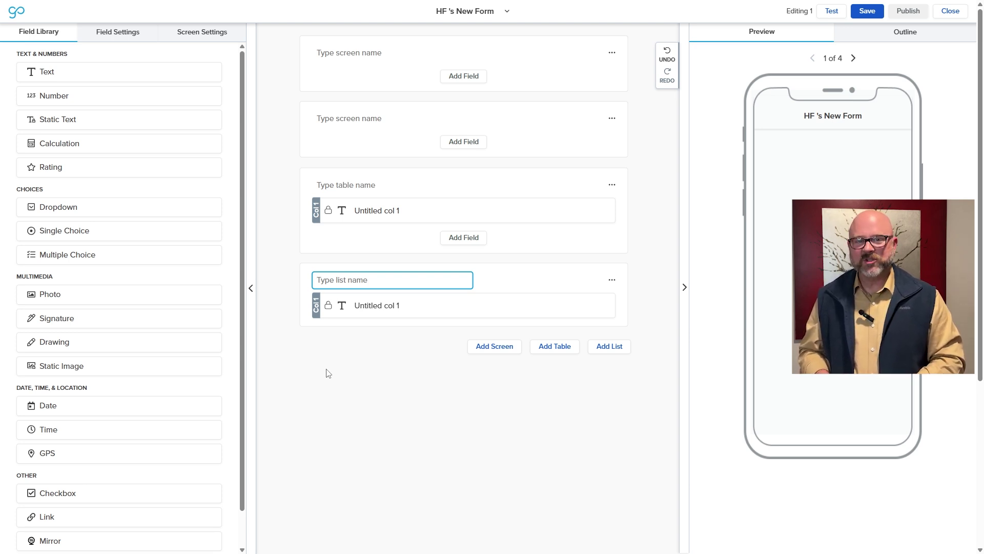
left_click(905, 35)
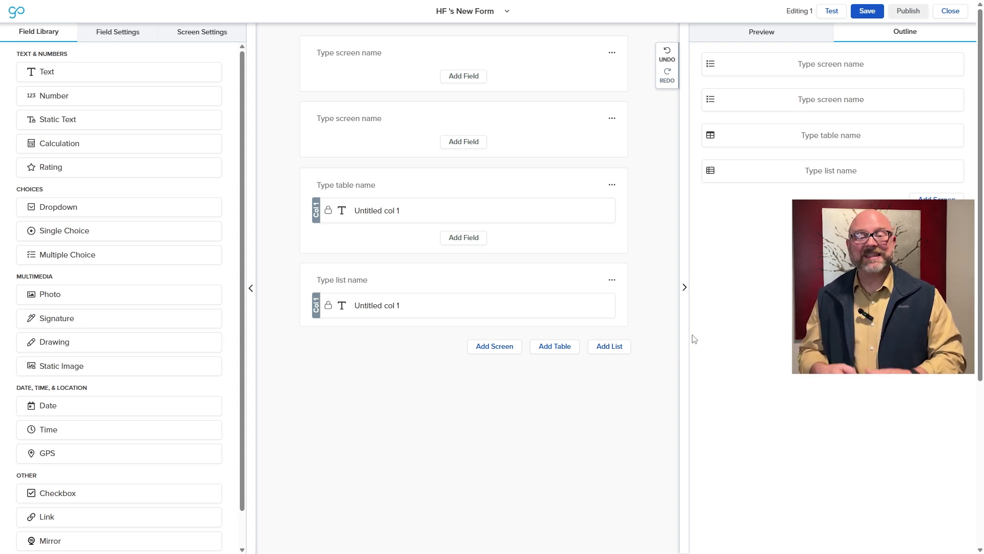
left_click(832, 11)
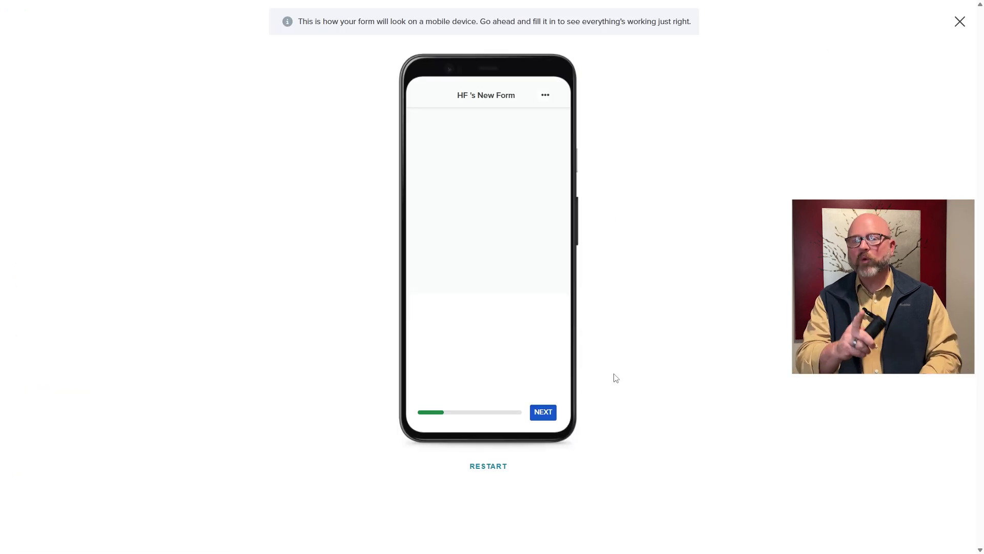
left_click(551, 415)
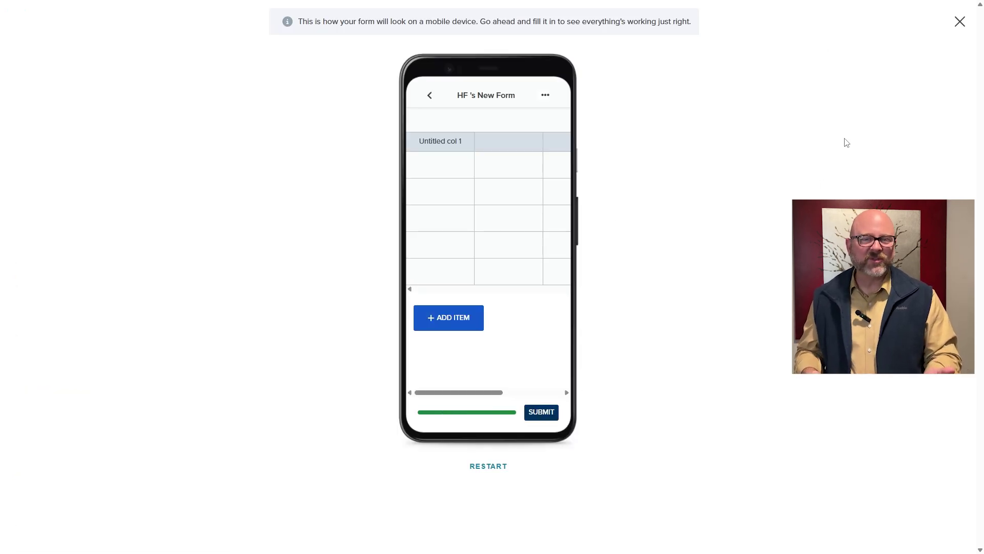
left_click(959, 21)
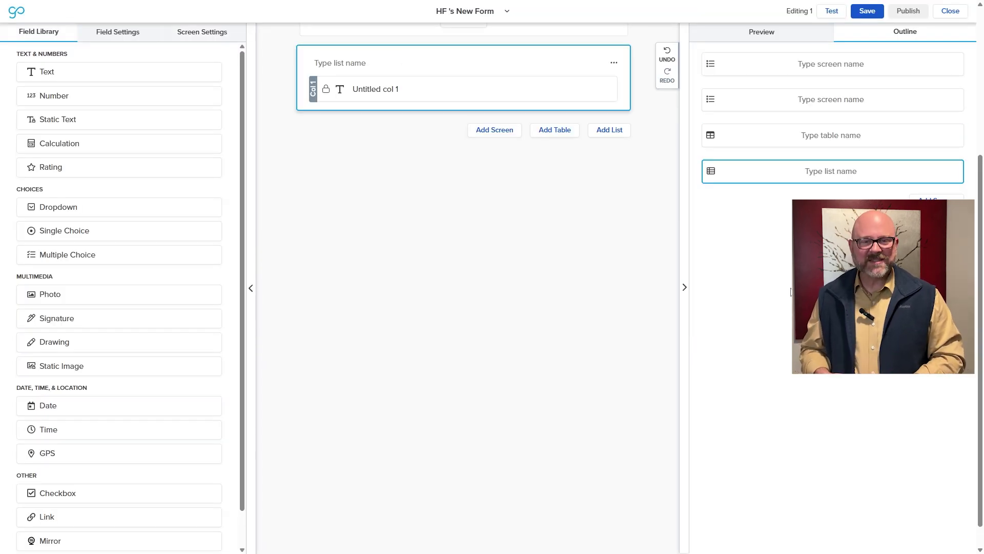